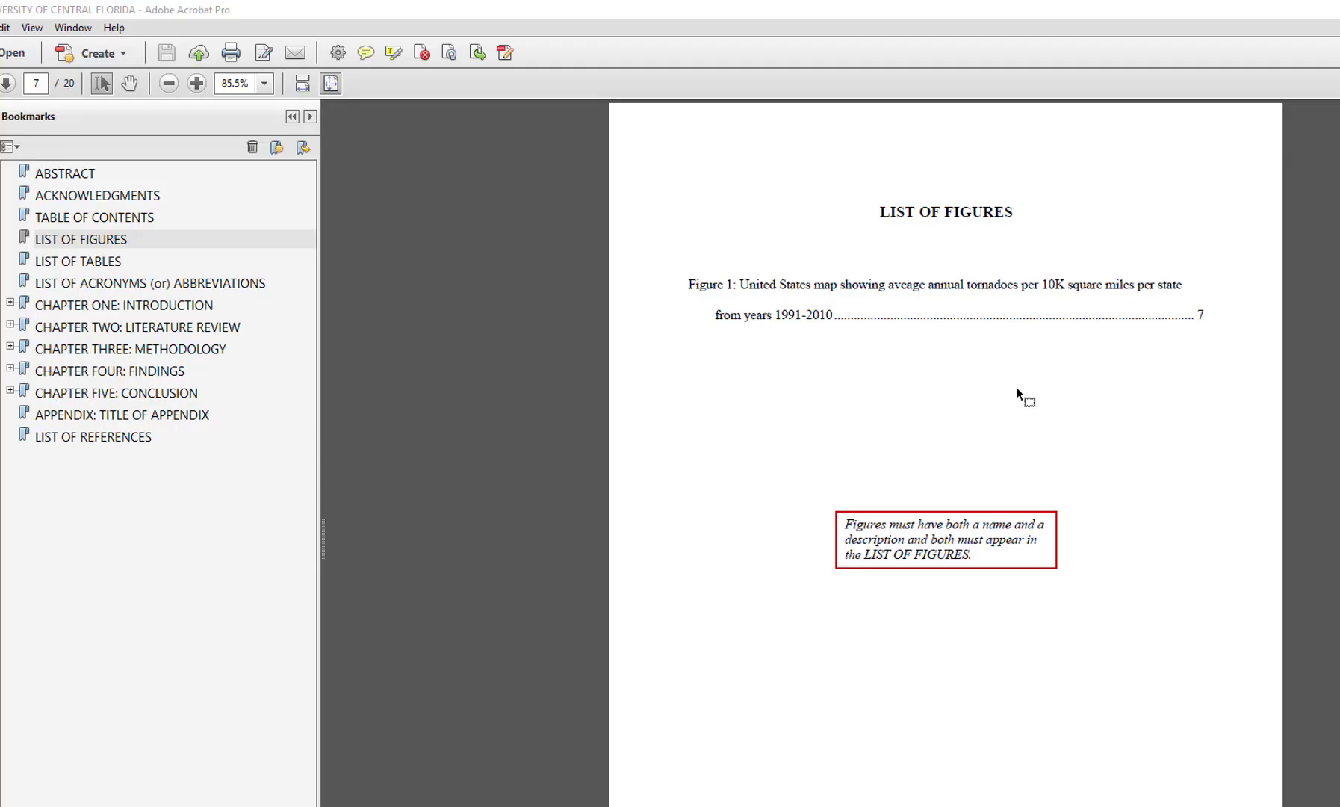
Step: Follow the List of Figures entry to jump to the tornado map figure's page
click(956, 307)
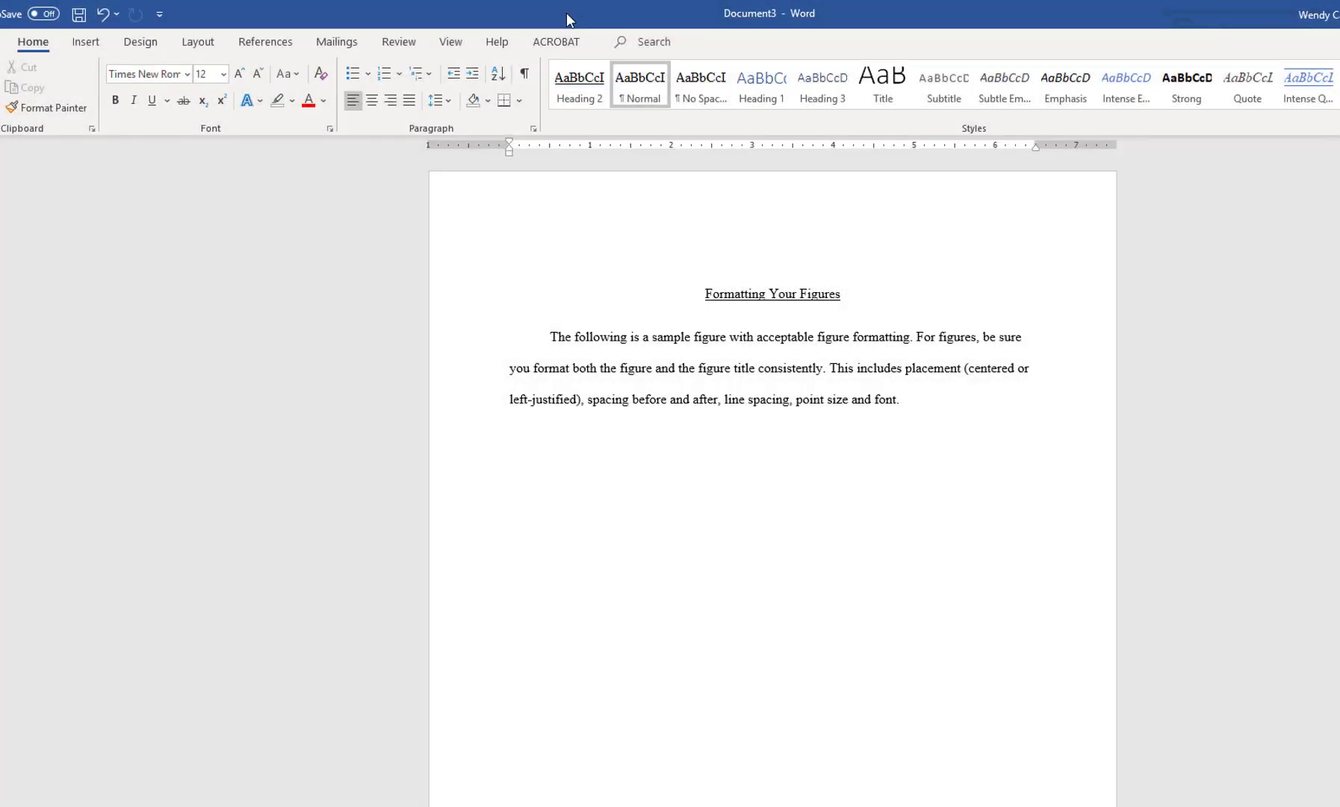
Step: Turn on formatting marks and add an empty paragraph below the introductory text
click(526, 74)
key(Return)
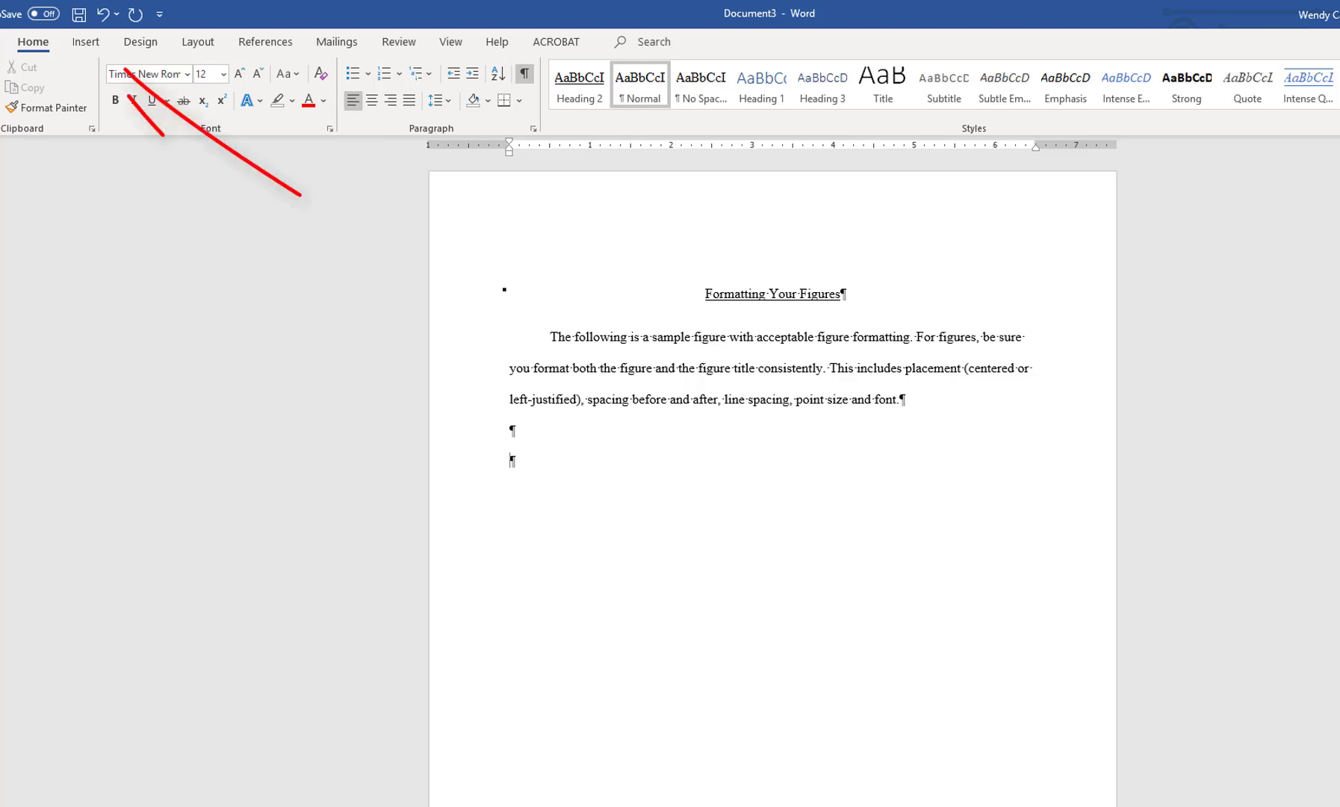
Step: Insert the Gopher tortoise picture and add an empty paragraph beneath it
click(95, 46)
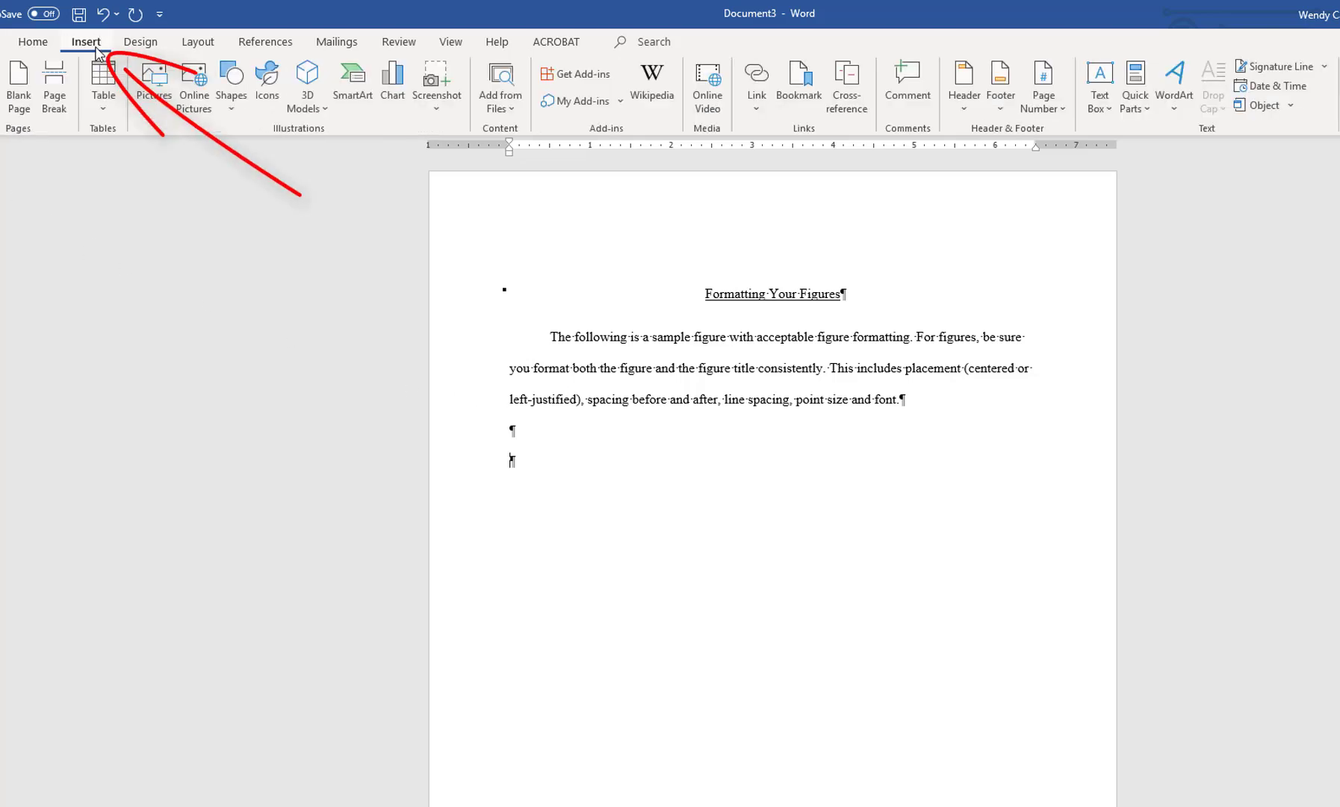
click(157, 88)
double_click(522, 137)
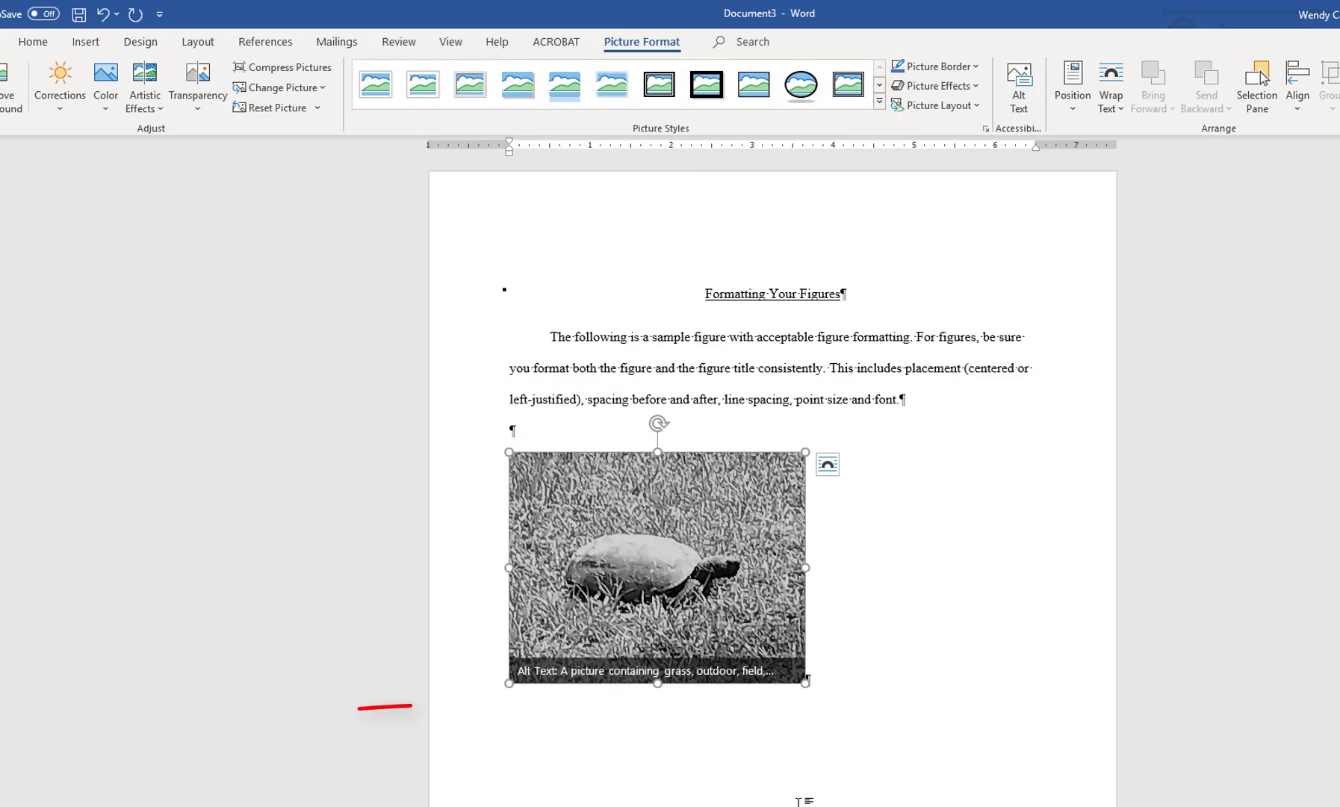
click(839, 682)
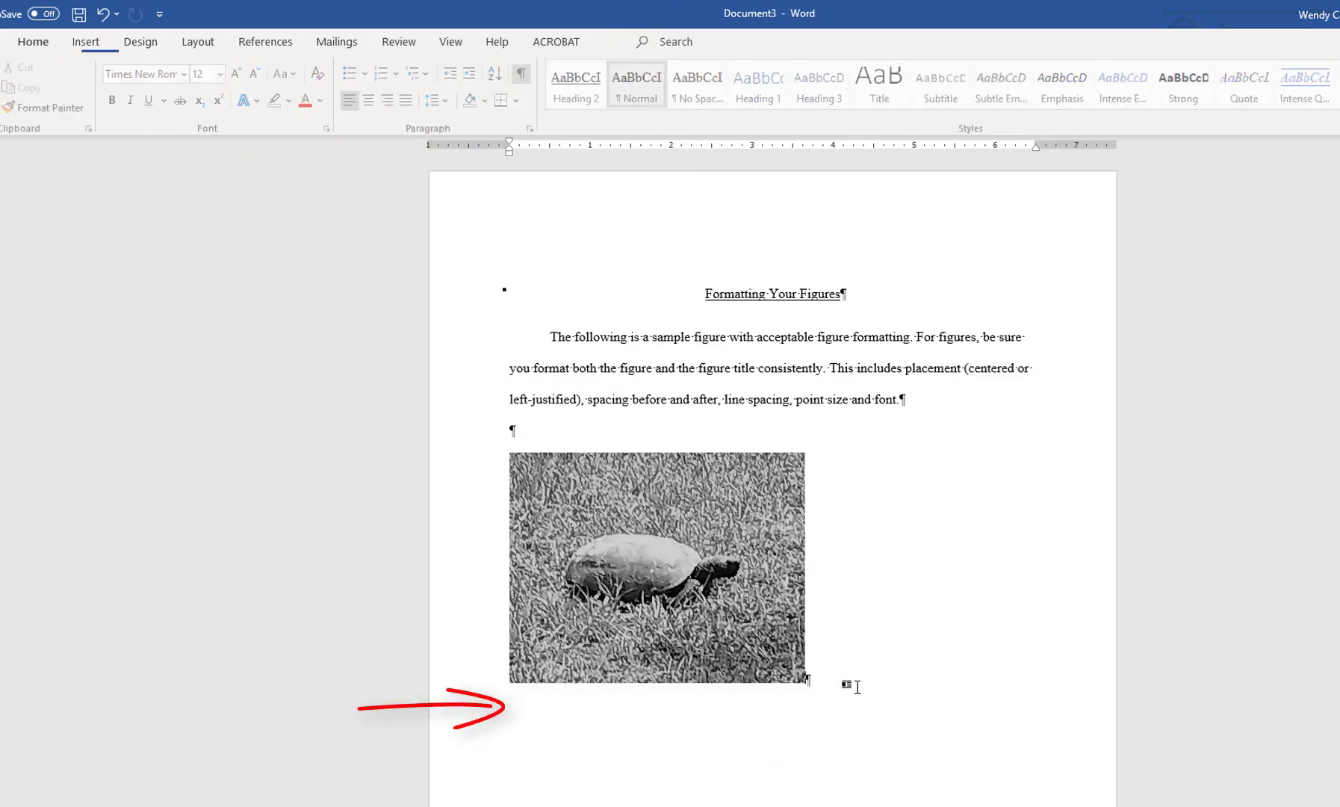
key(Return)
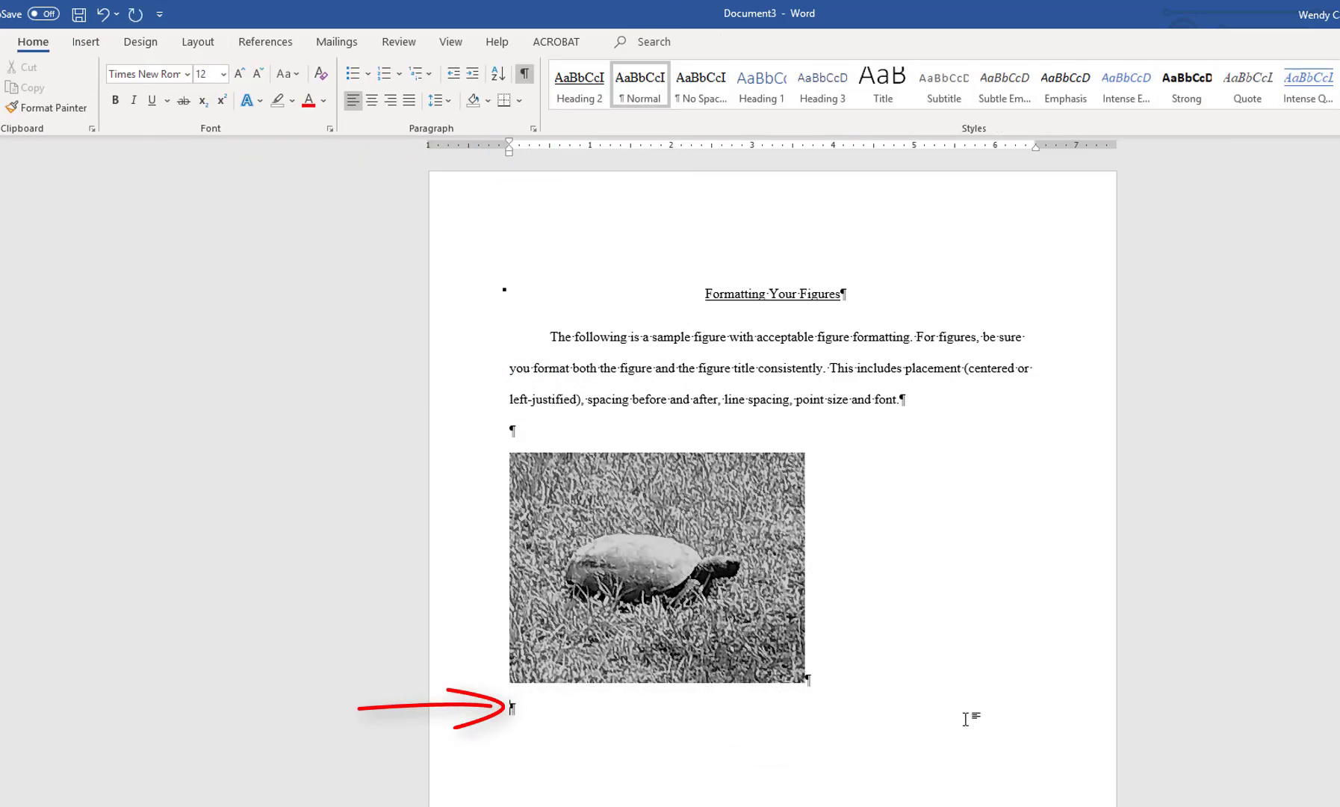
Step: Add a Figure 1 caption under the photo and complete it with ': Gopher tortoise'
click(263, 43)
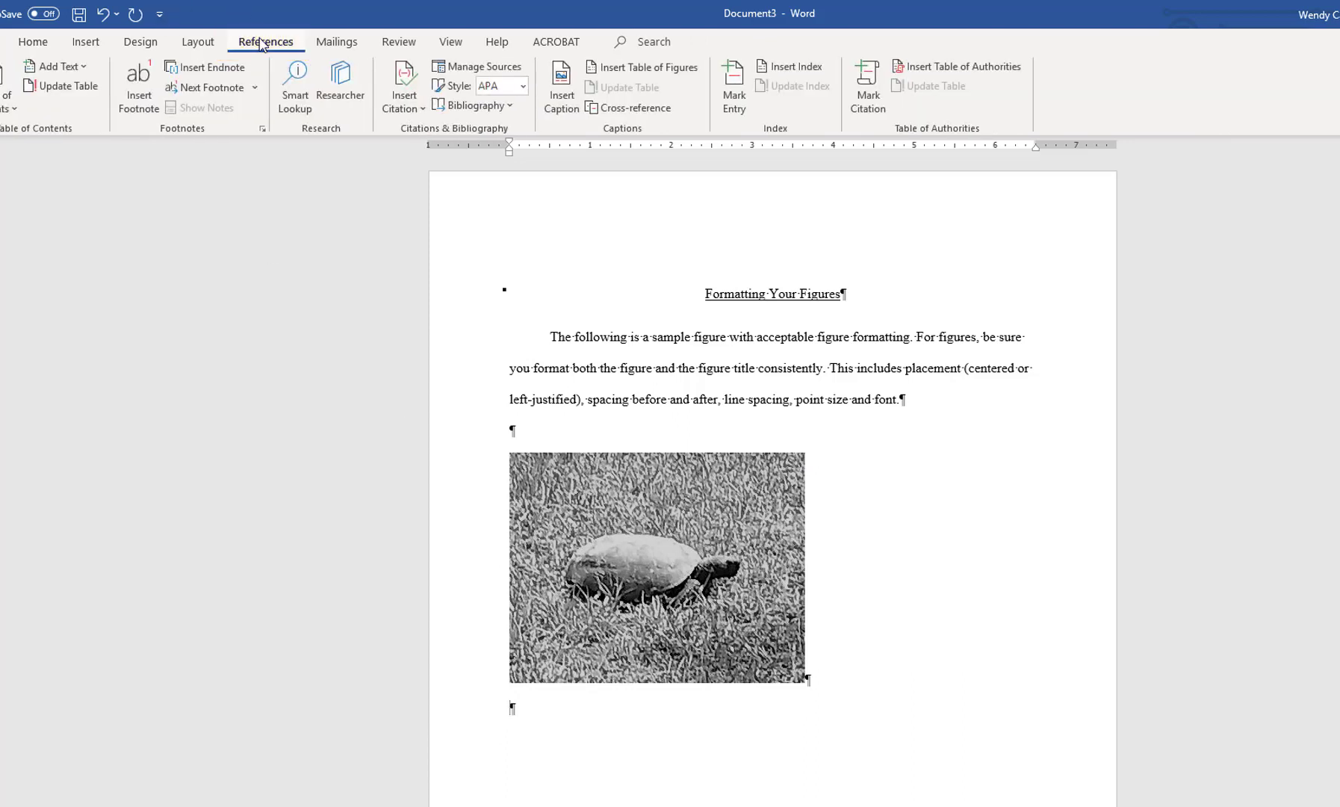
click(562, 96)
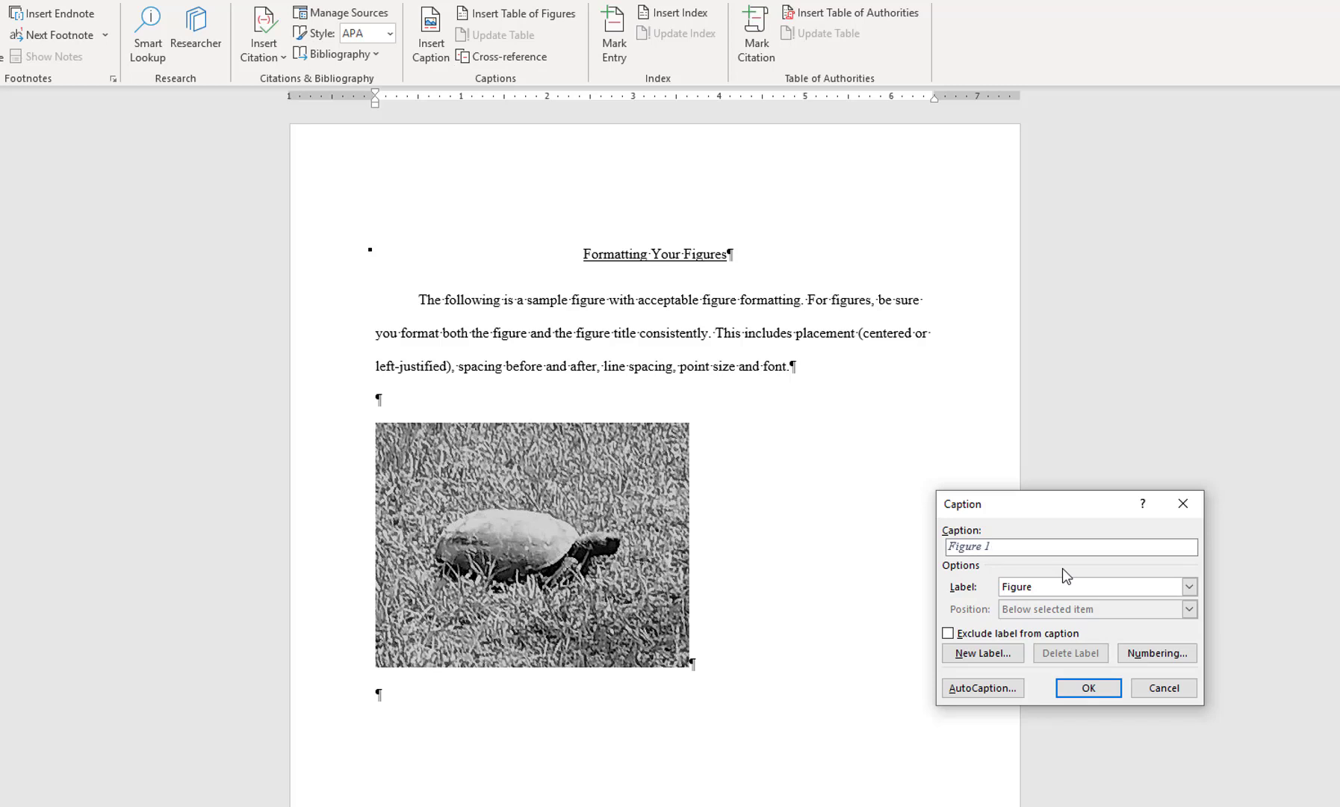
click(1091, 689)
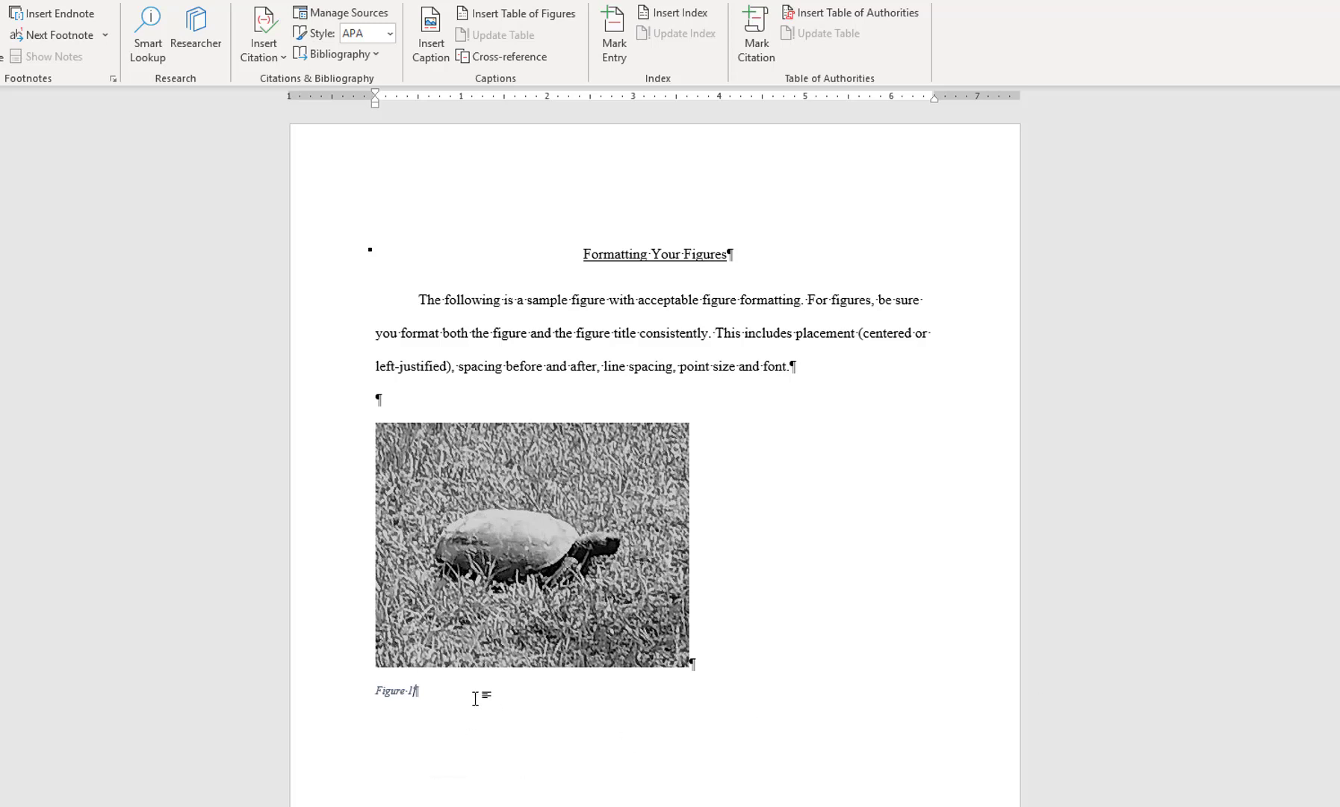
text(: Gopher tortoise)
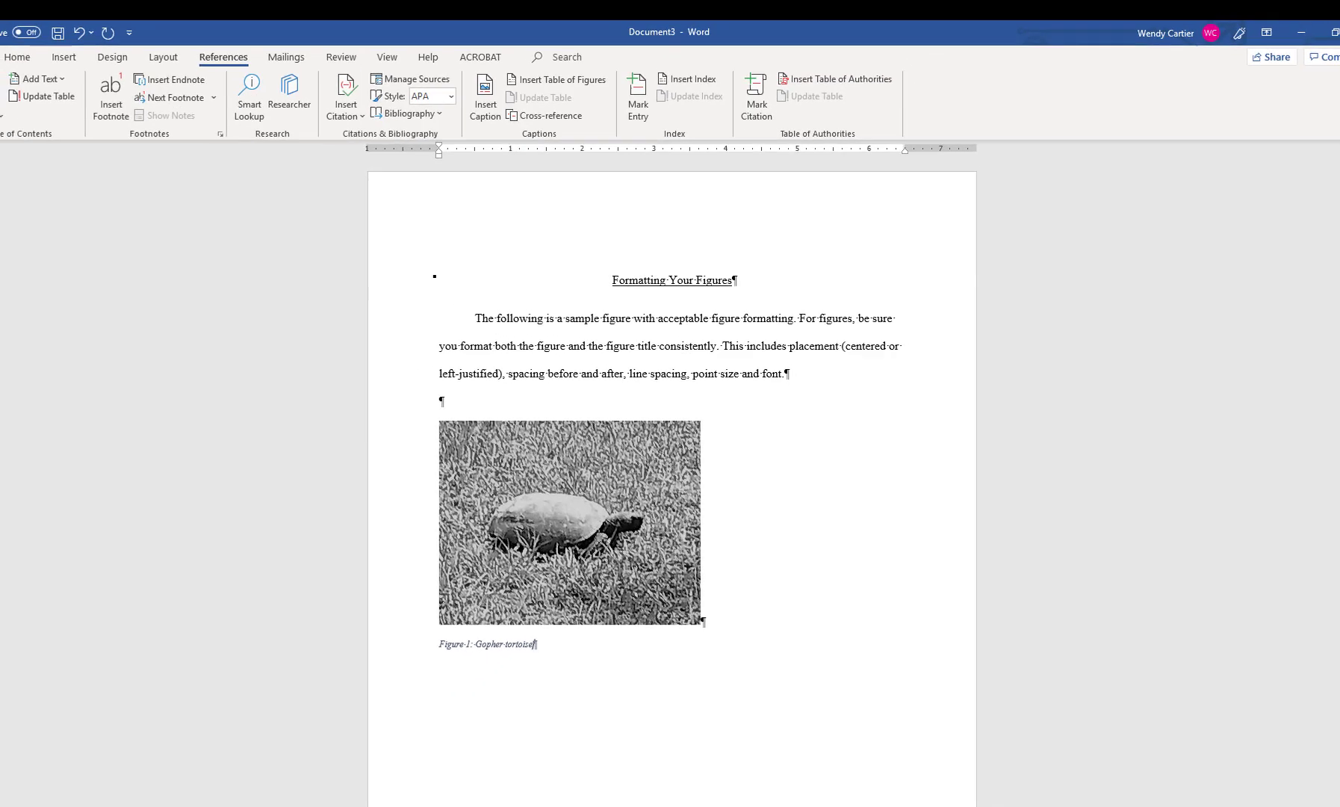
click(10, 58)
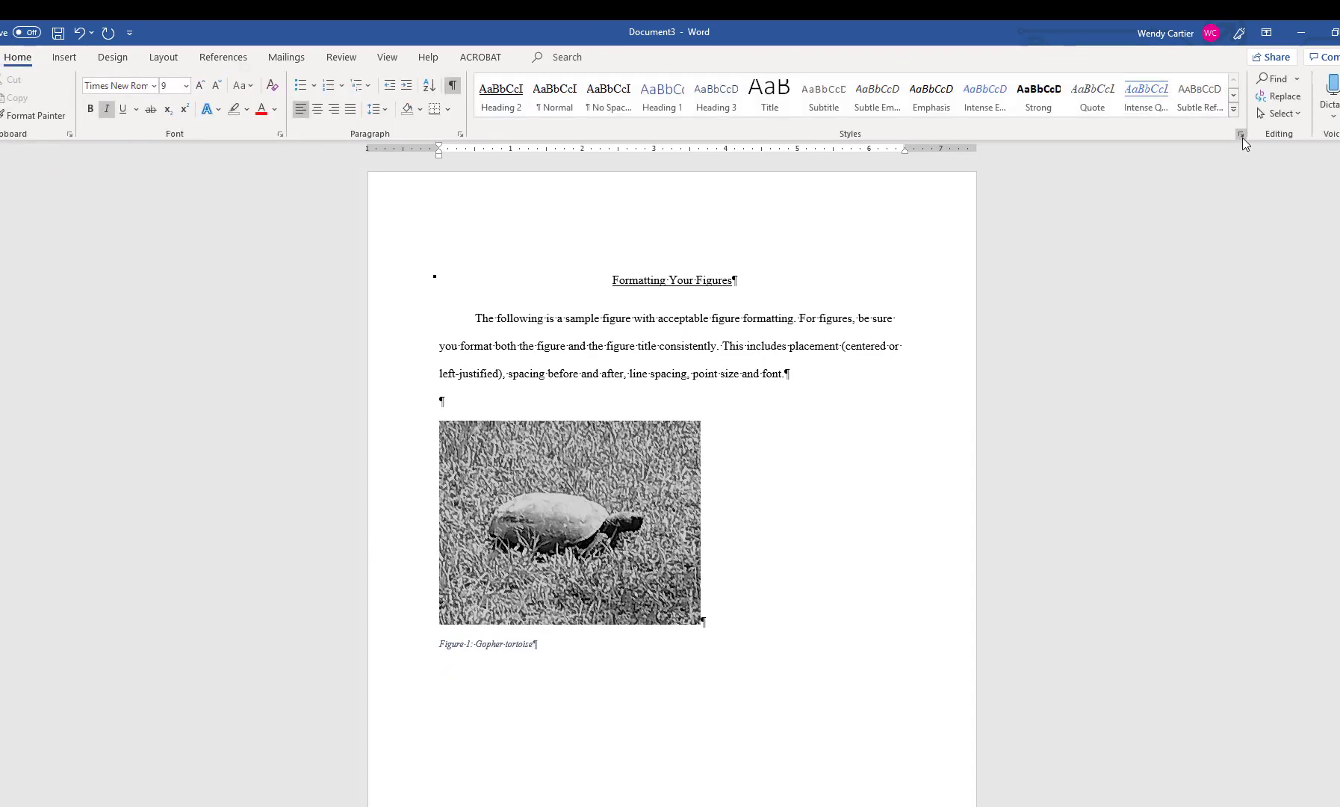
Step: Open the Modify Style dialog for the Caption style from the Styles pane
click(1241, 136)
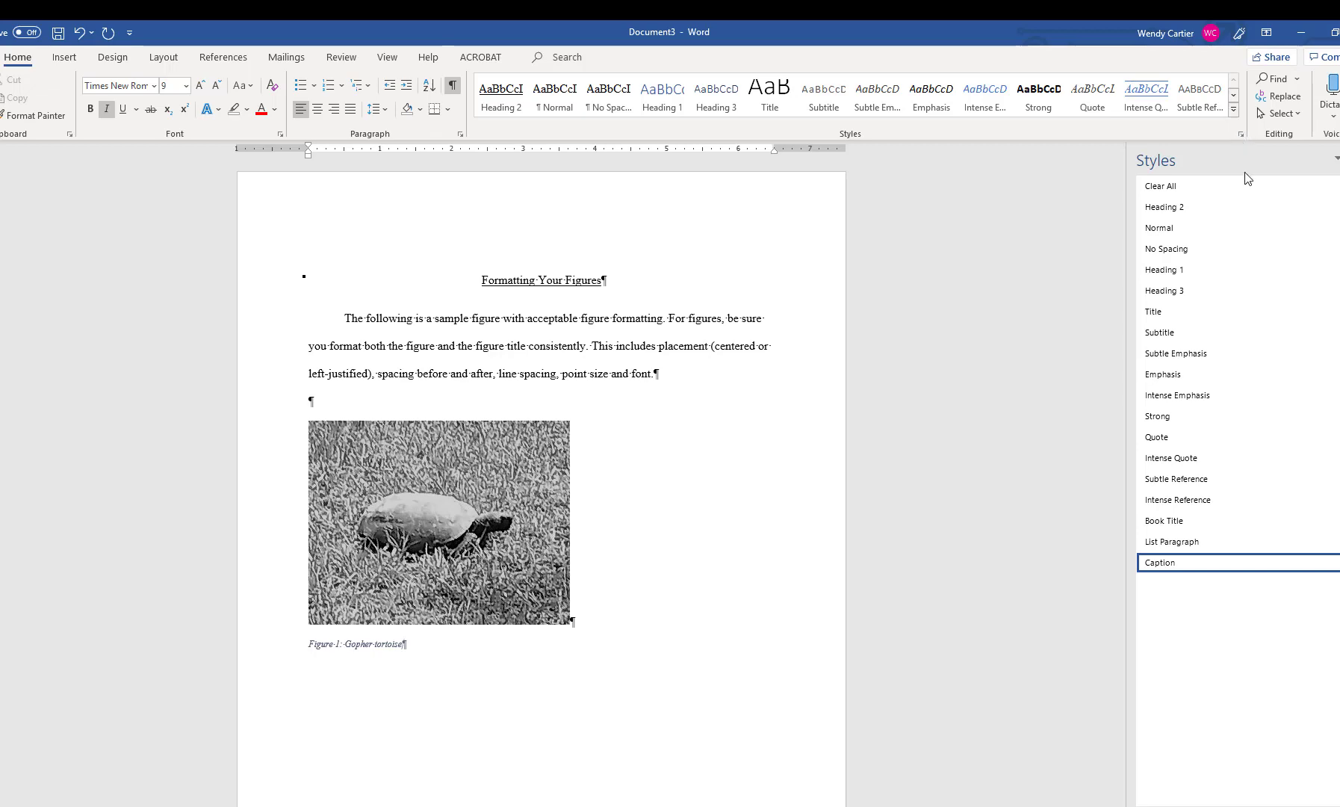
right_click(1225, 571)
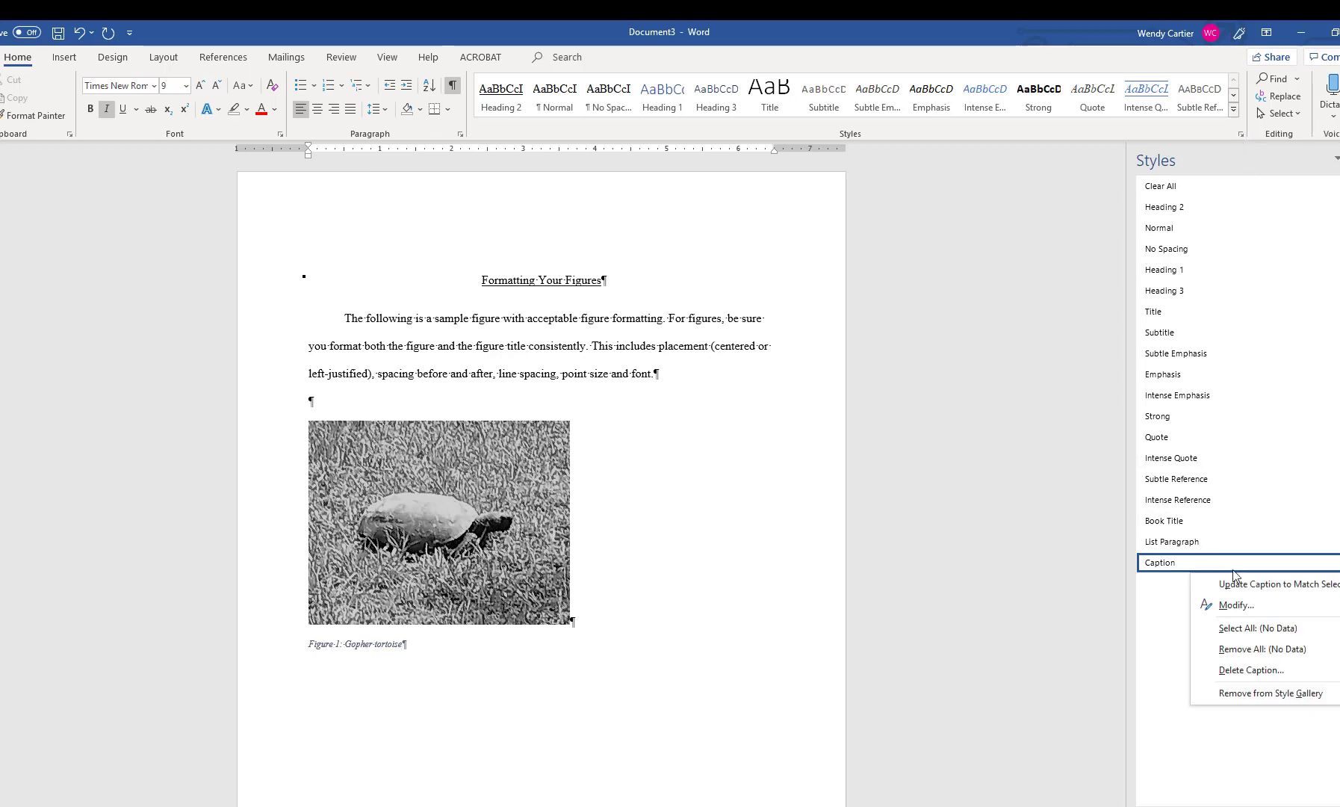
click(1252, 598)
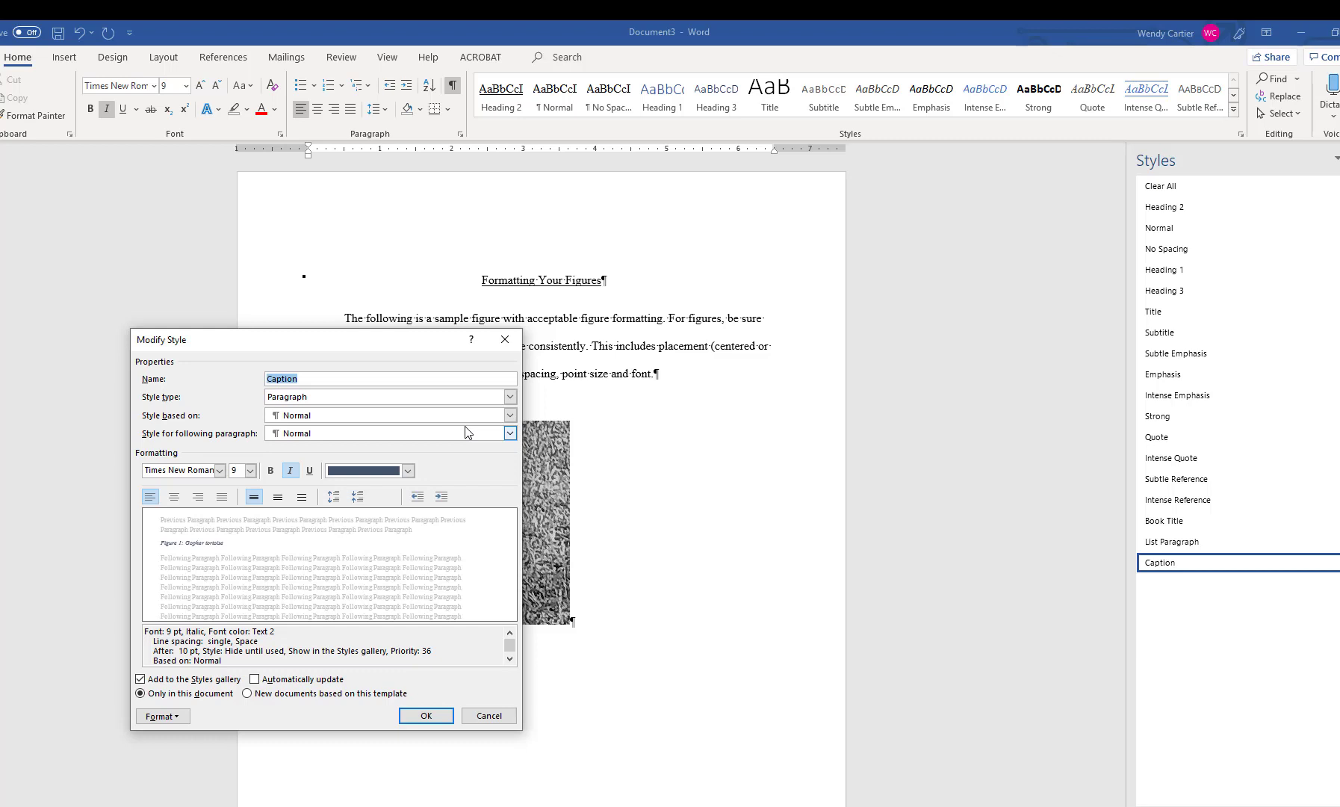
Step: Set the Caption style to 12 pt with Accent 1 blue font colour
click(250, 470)
click(241, 527)
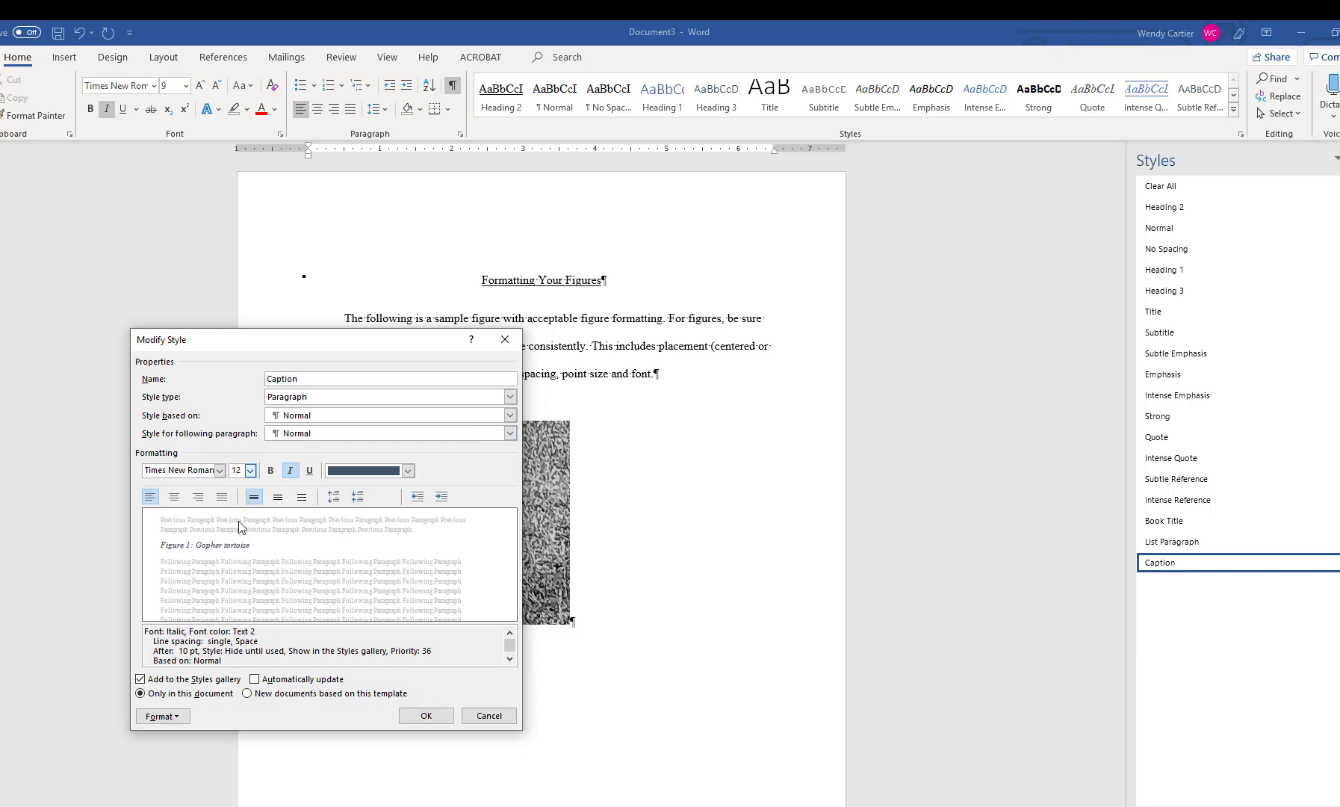
click(410, 469)
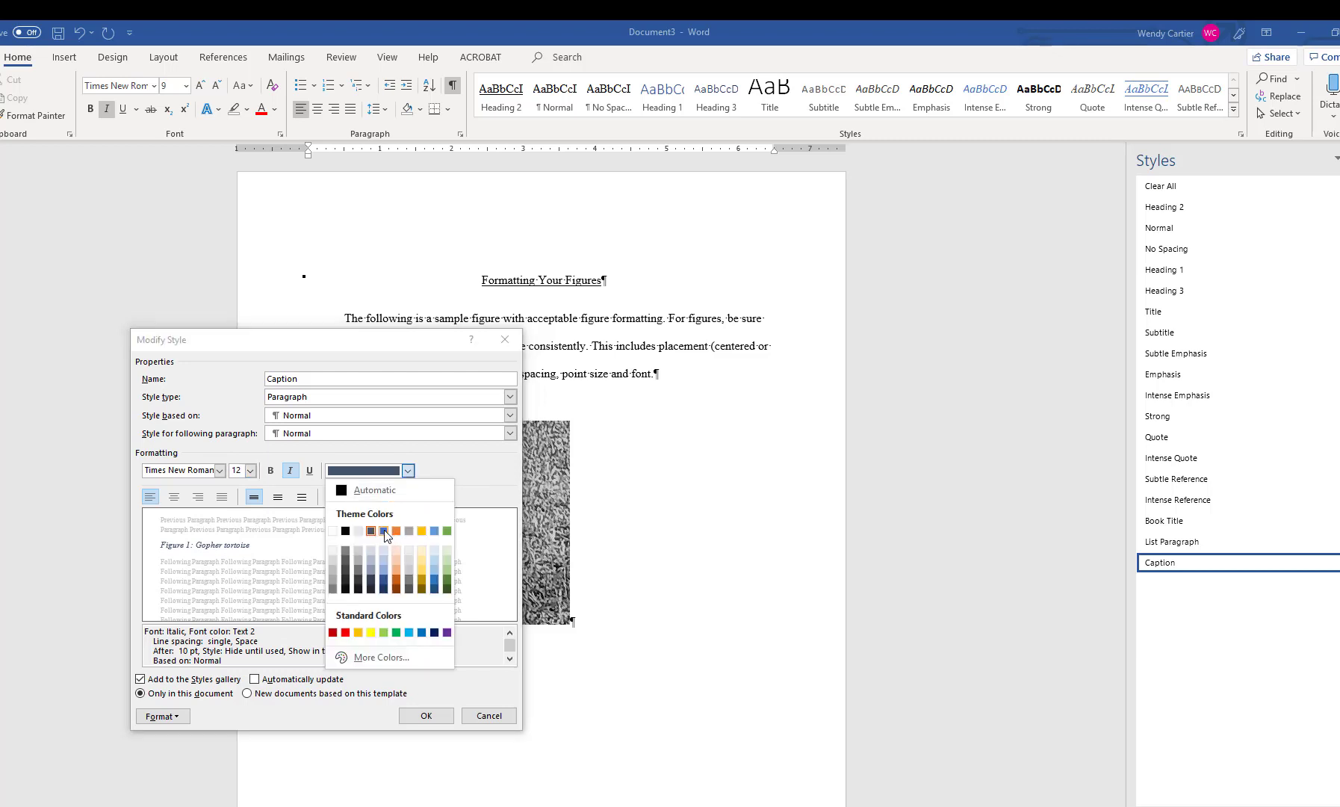
click(384, 531)
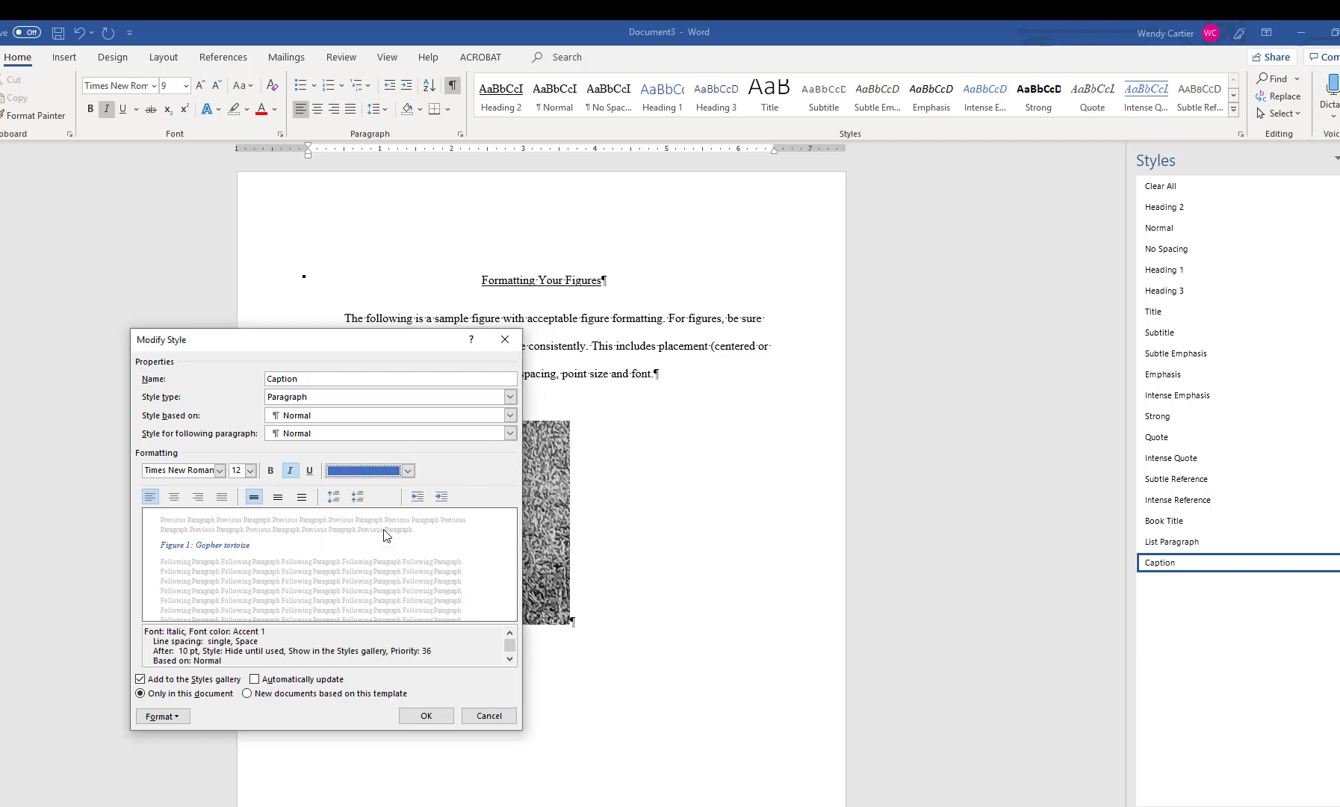
click(411, 718)
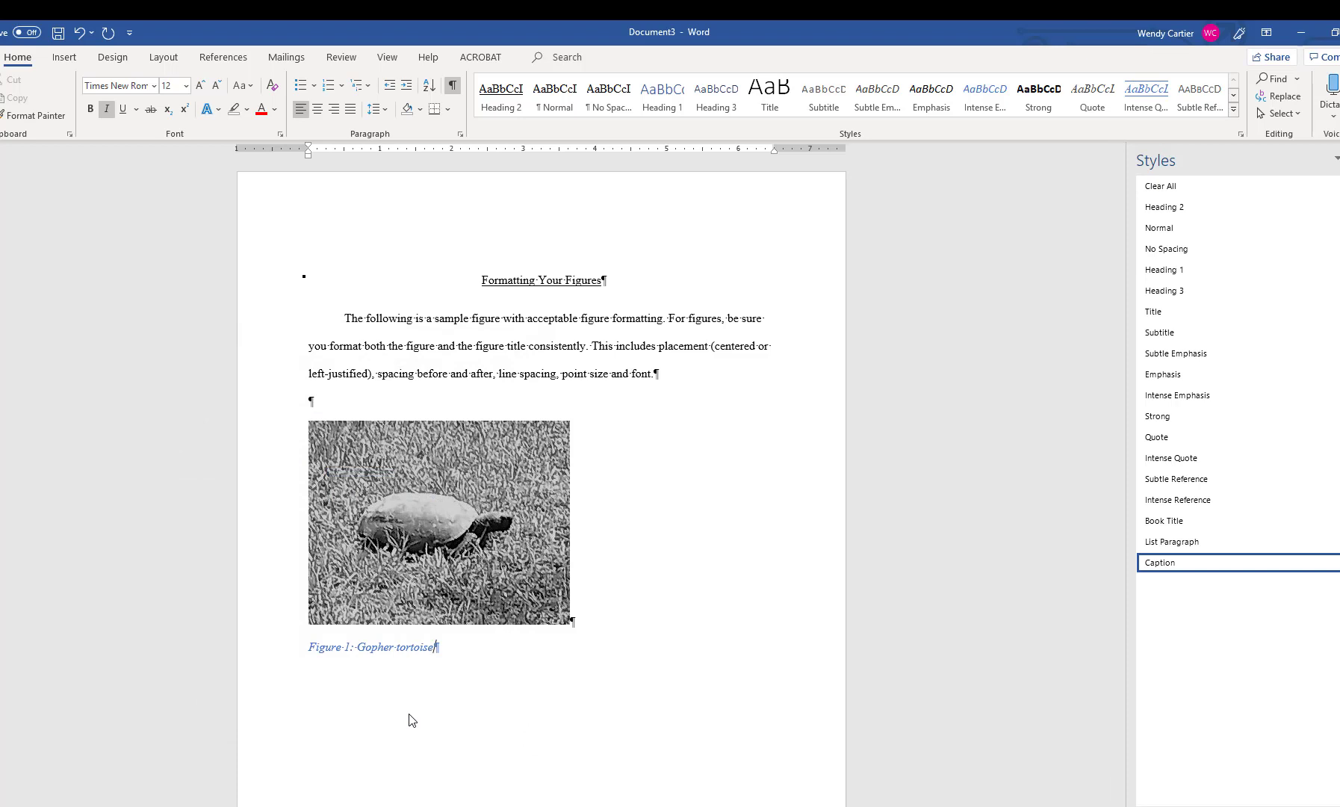
Step: Insert an extra Figure 1 caption in a new paragraph above the photo
click(388, 397)
key(Return)
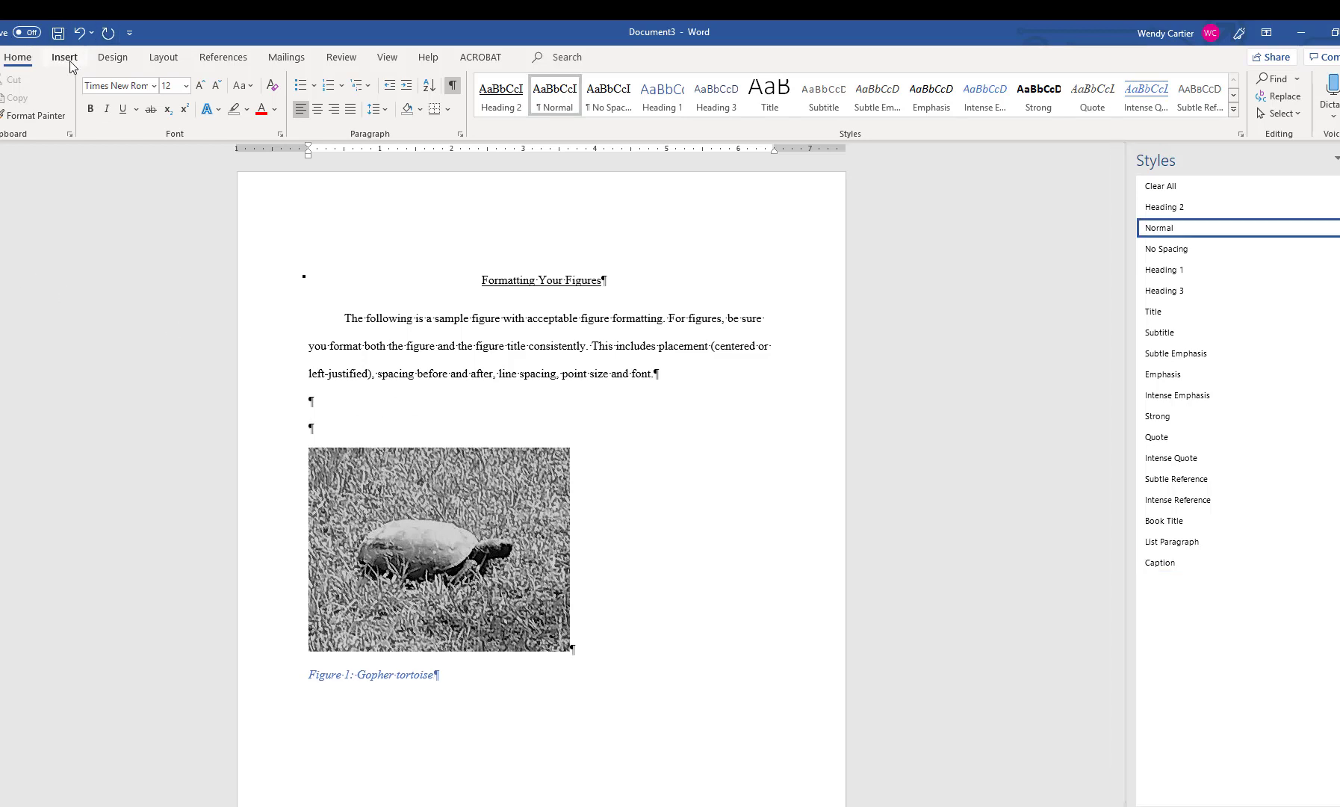
click(223, 57)
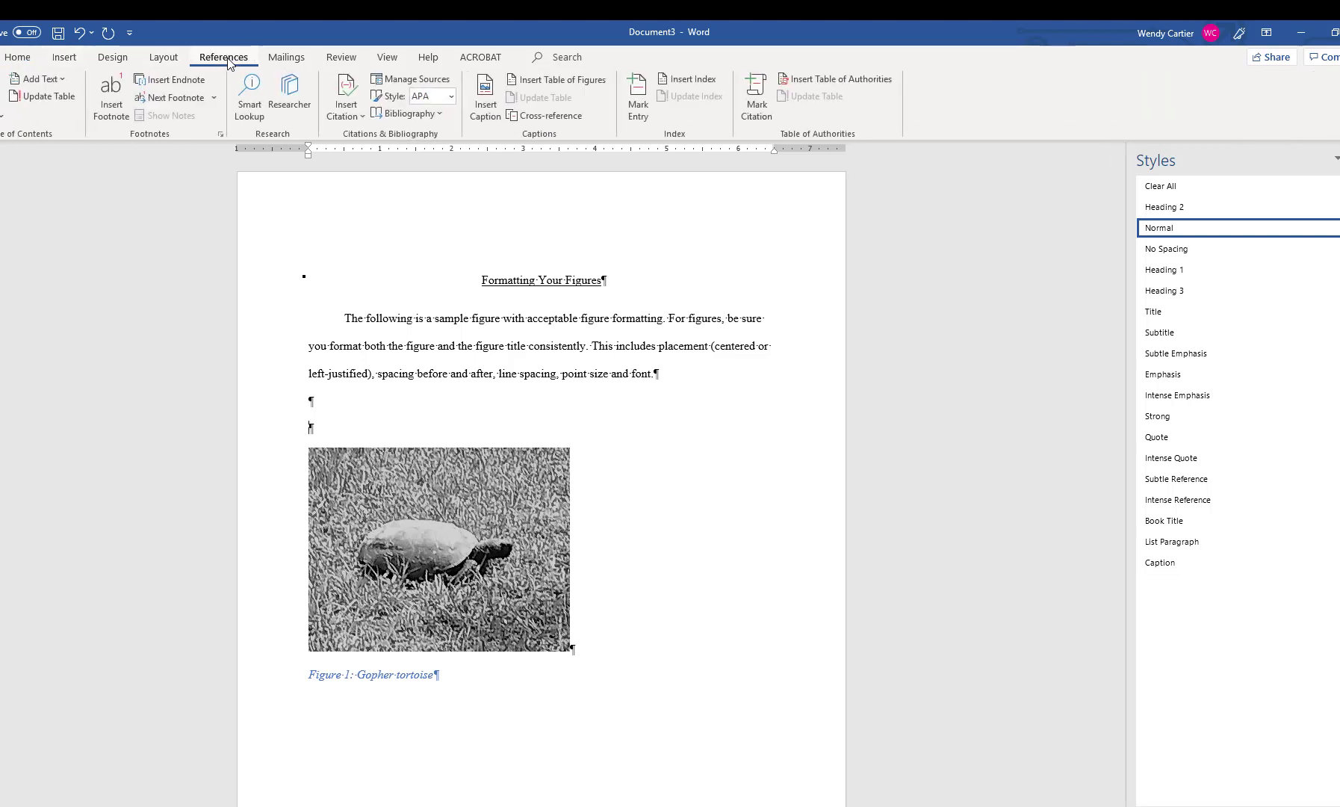
click(494, 112)
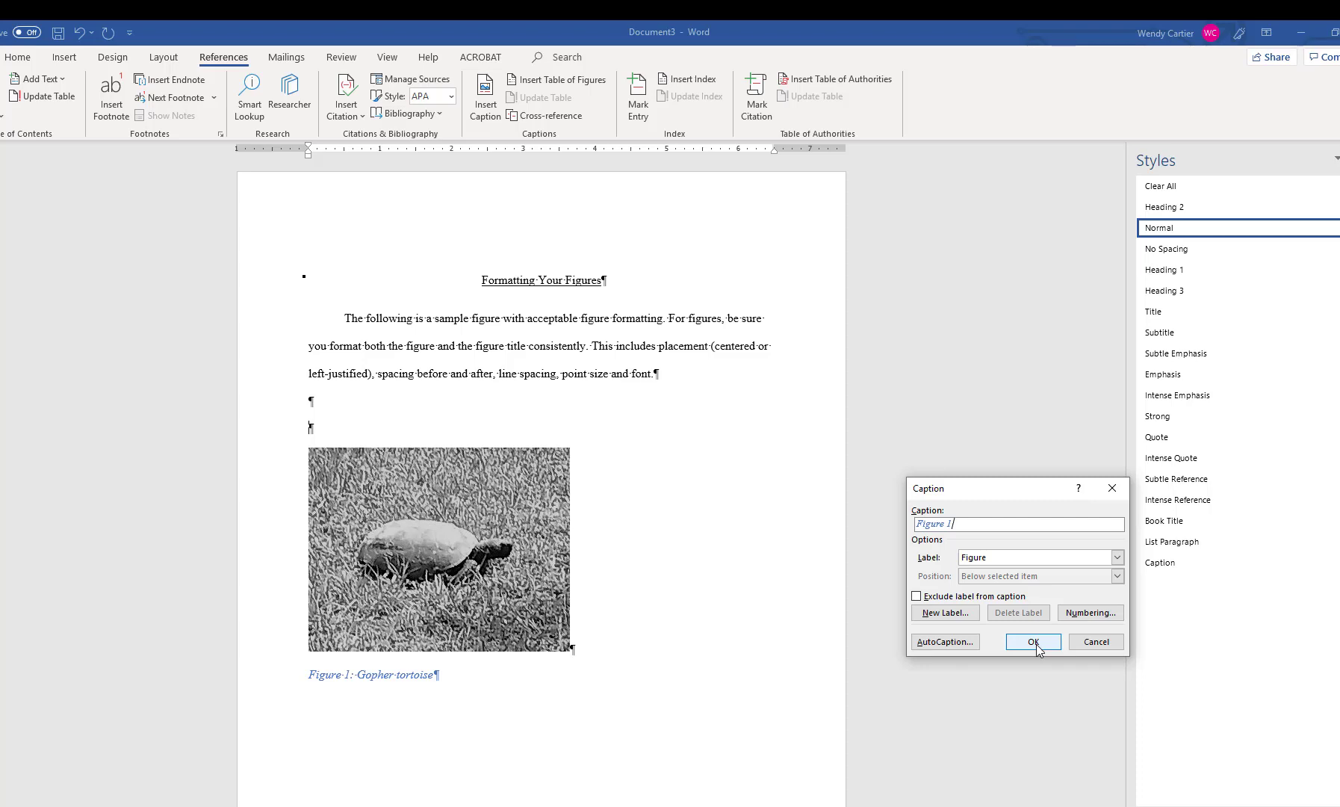
click(1037, 647)
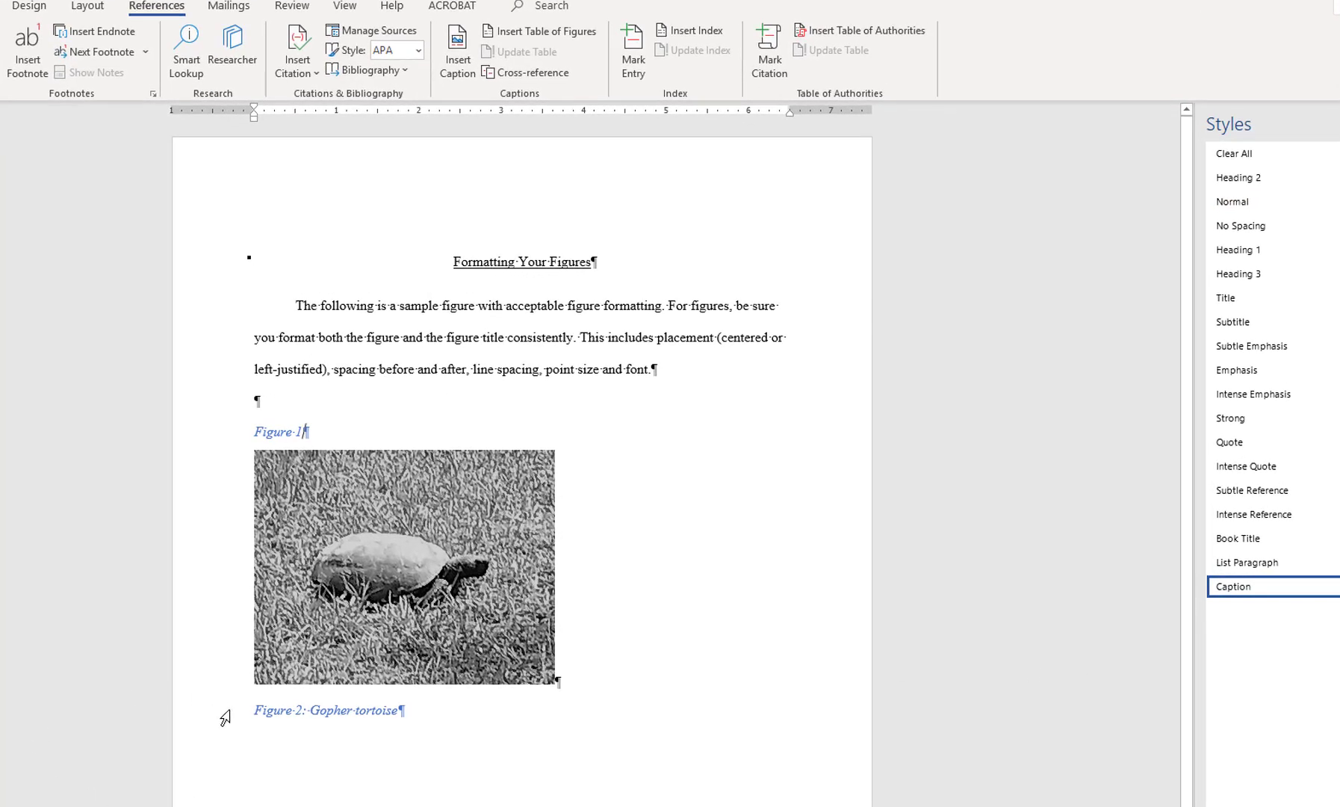
Step: Delete the extra caption above the photo, leaving the tortoise caption as Figure 2
click(224, 714)
triple_click(273, 431)
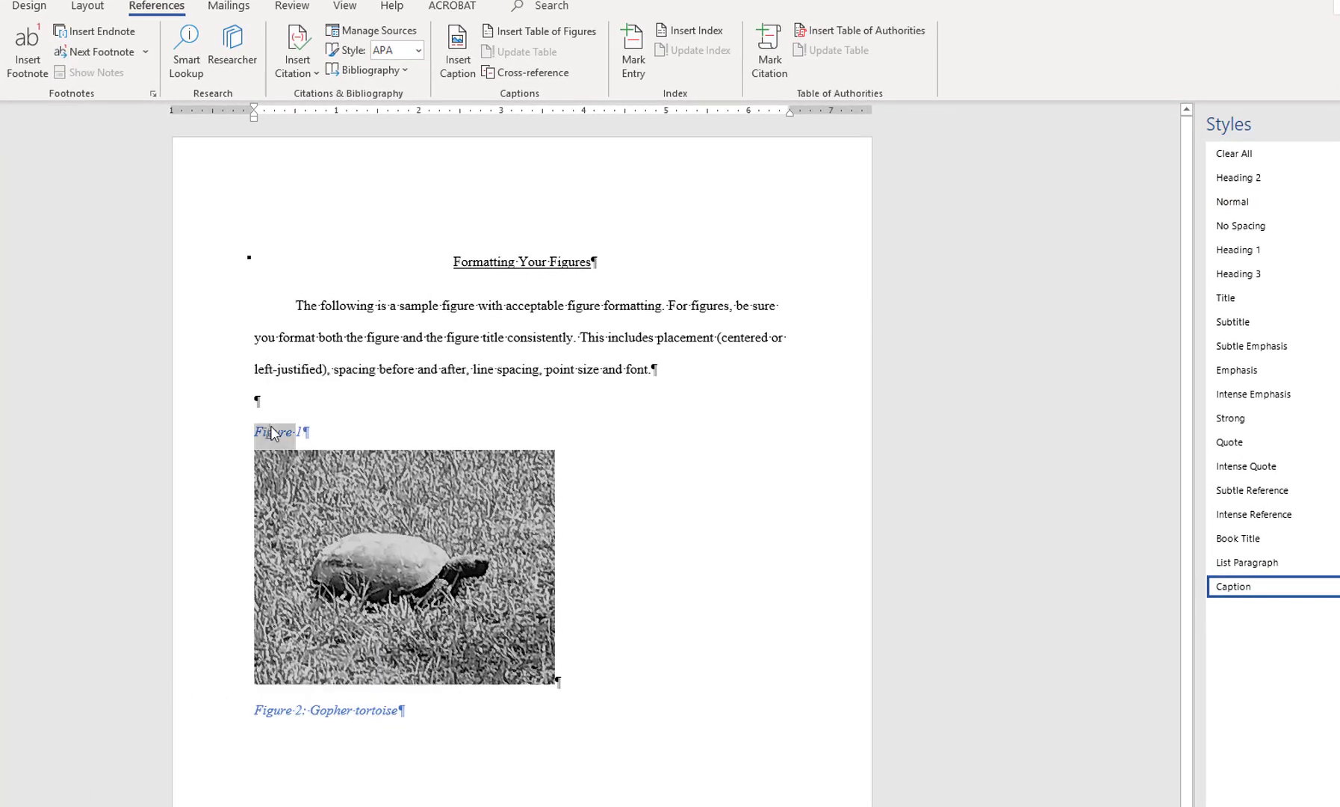
key(Delete)
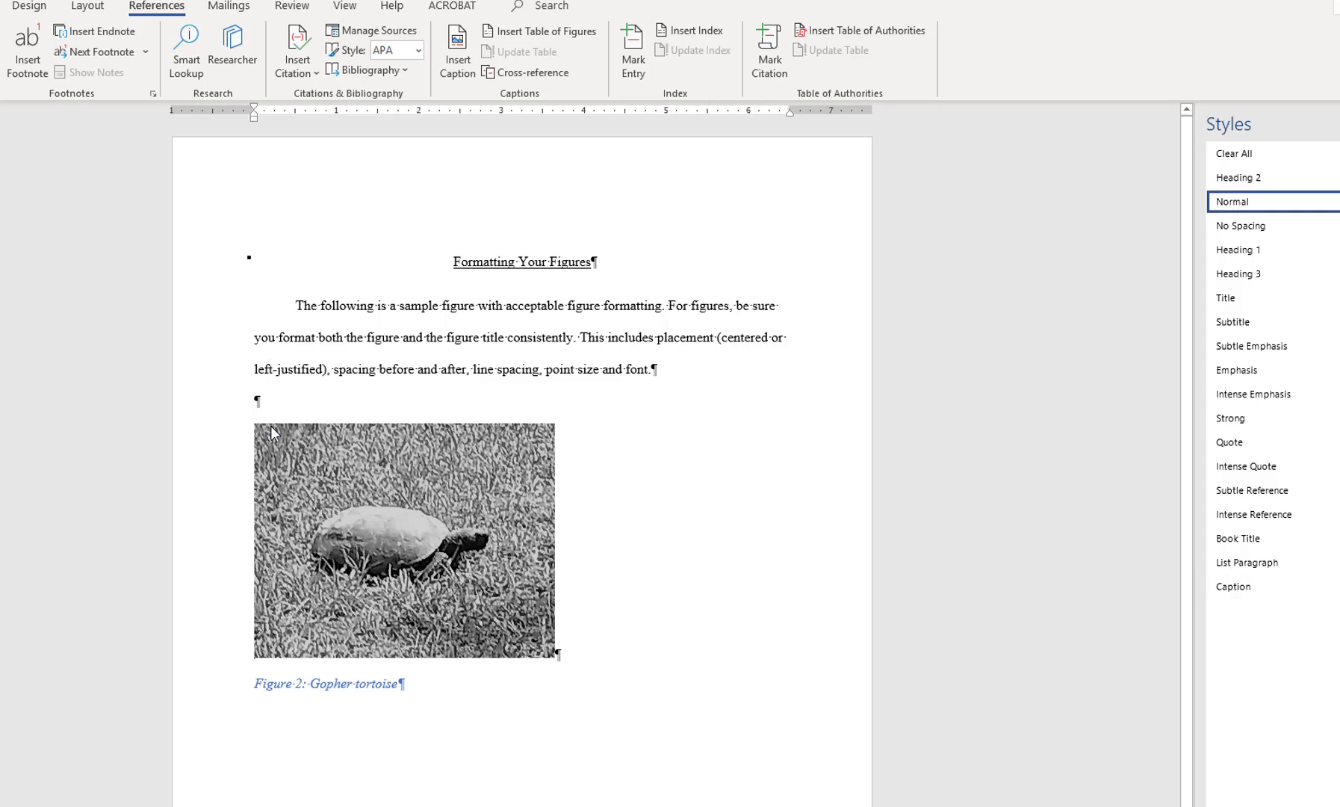
Step: Update the caption's figure number field so it reads Figure 1 again
click(306, 681)
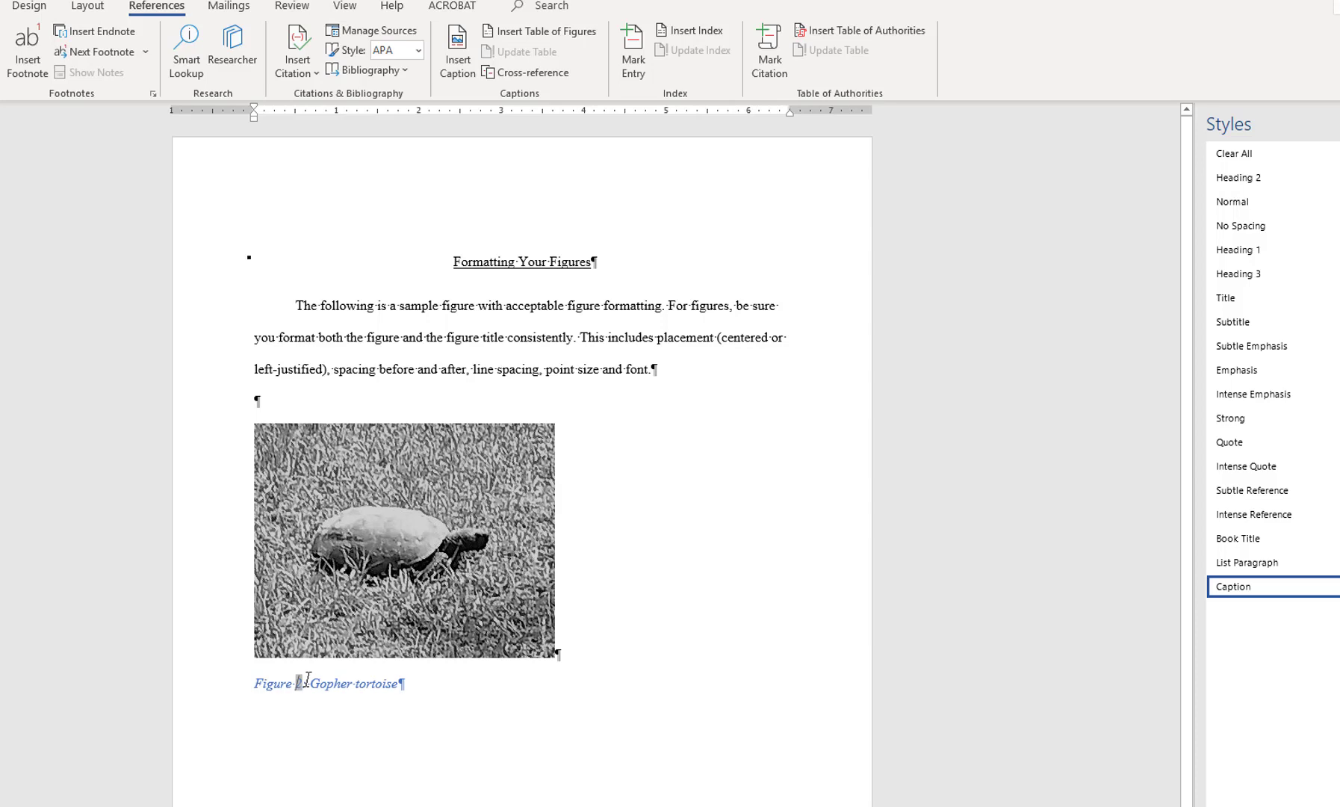
right_click(302, 682)
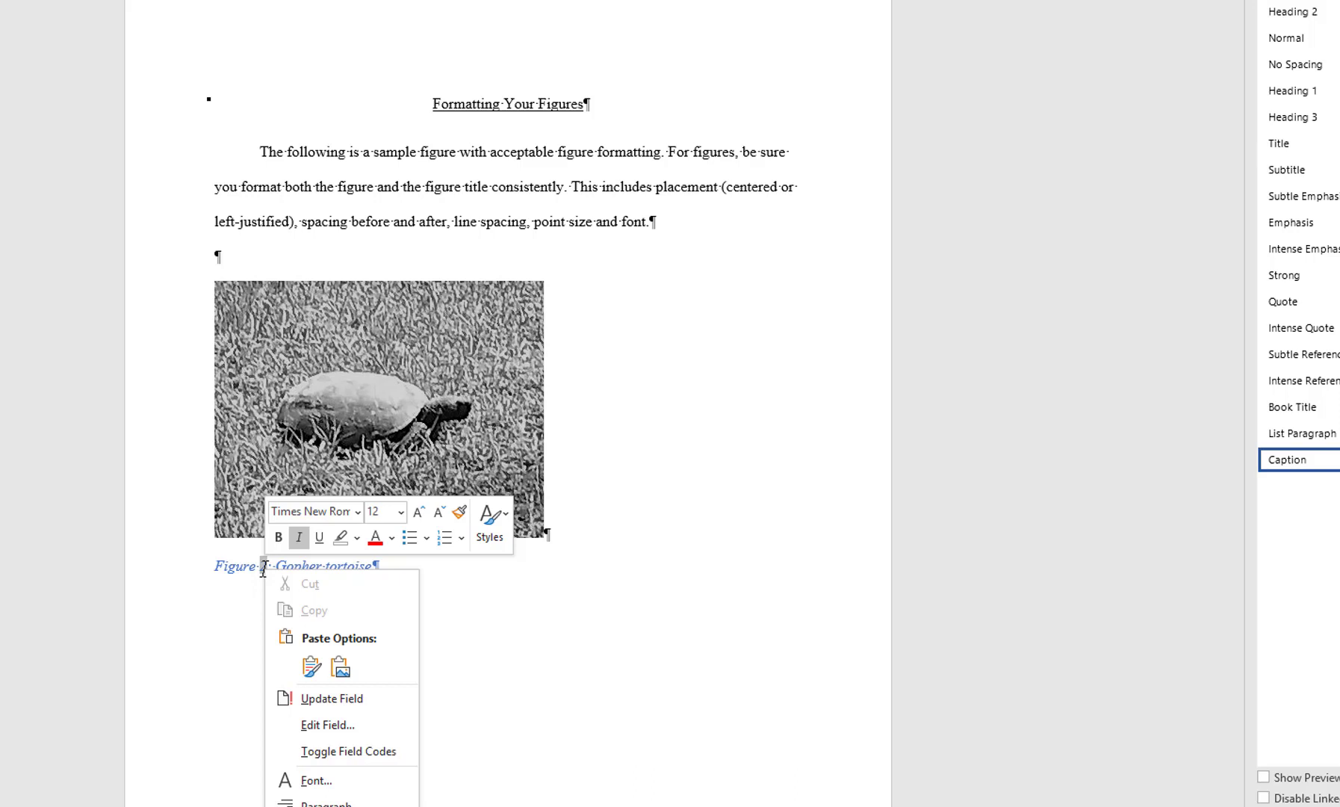
click(314, 698)
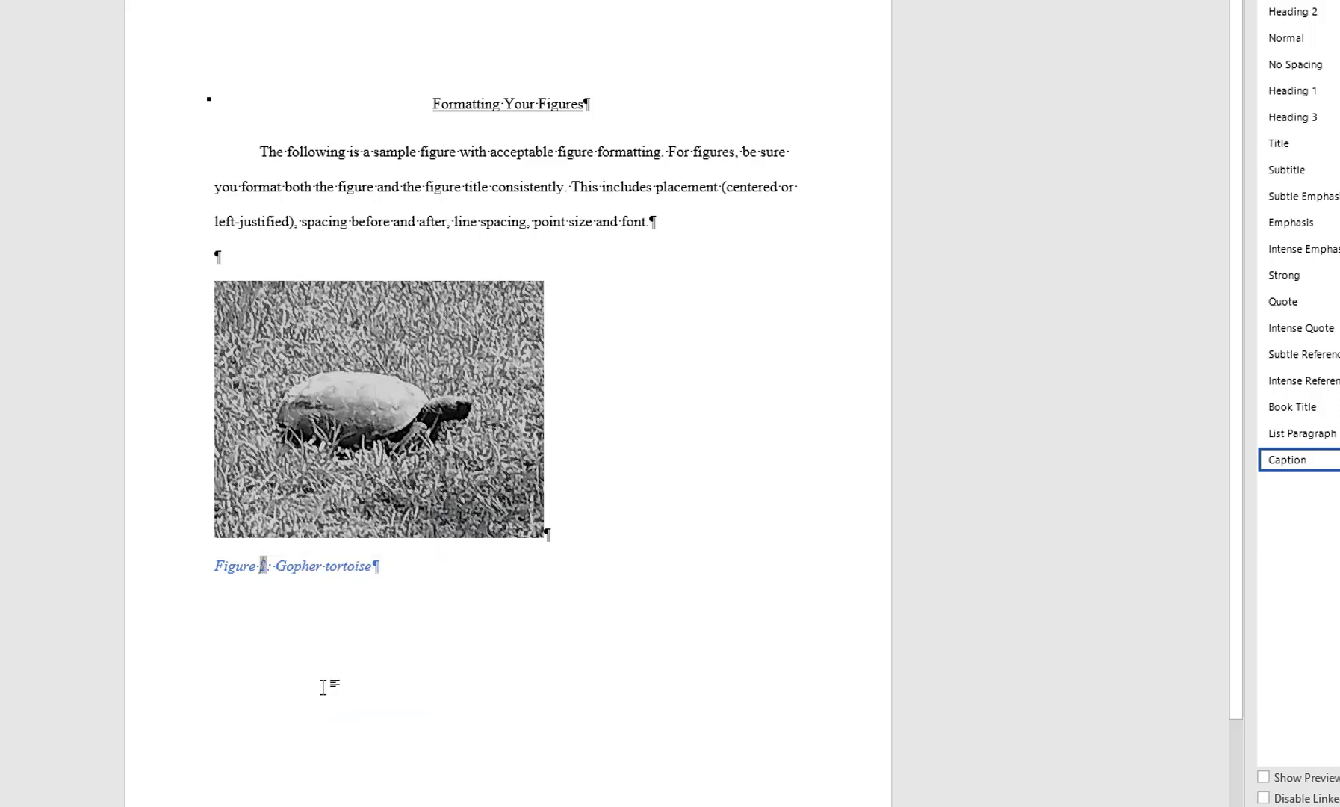
click(669, 568)
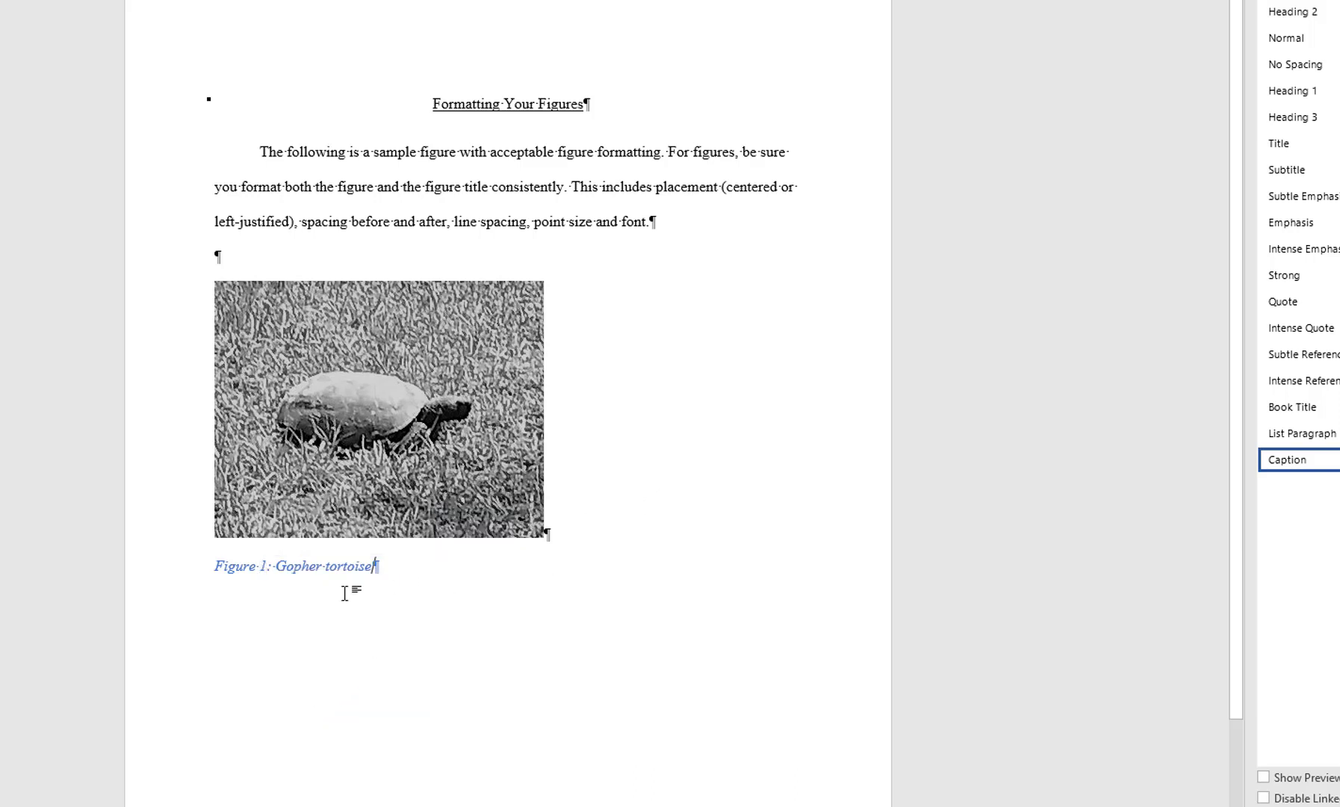